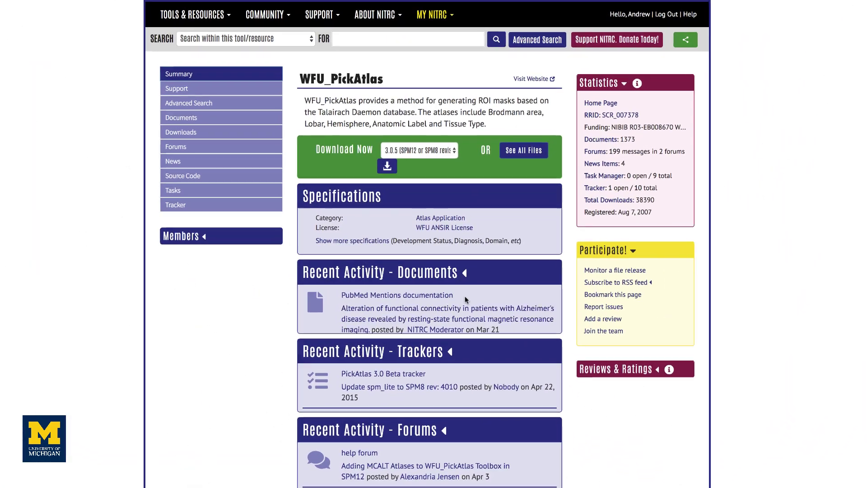
- Keep WFU_PickAtlas at version 3.0.5, start its download and scroll through the NITRC license
left_click(415, 152)
left_click(415, 153)
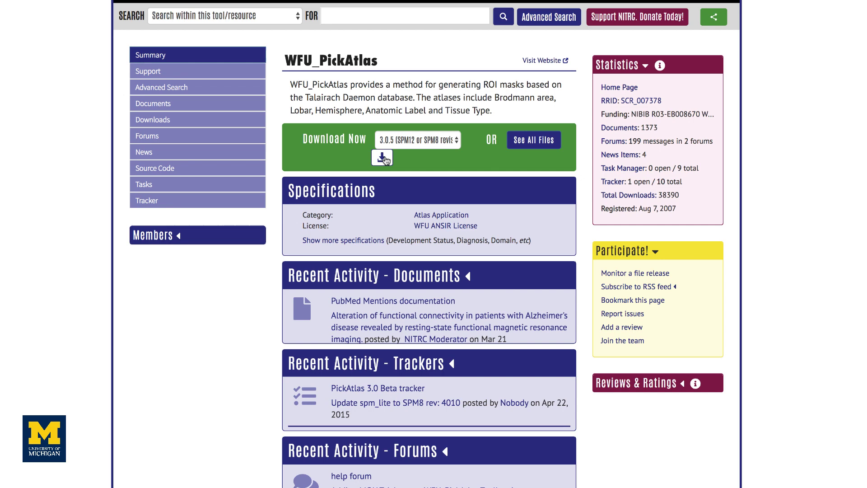
left_click(383, 158)
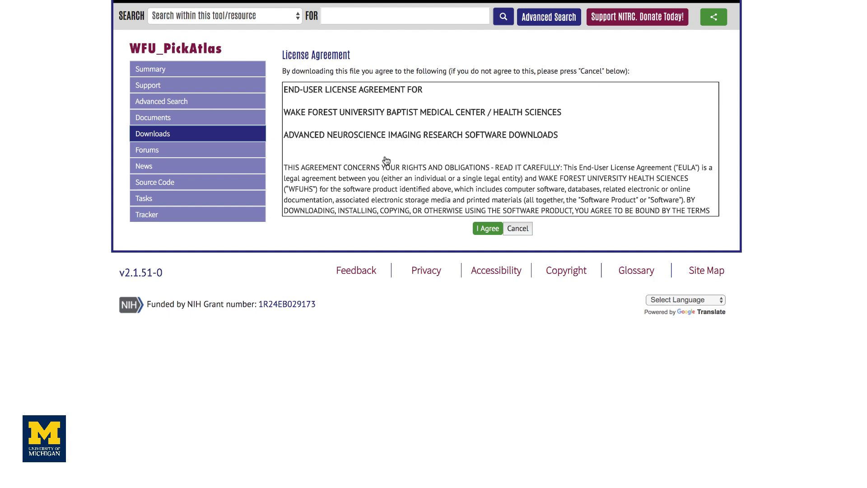
scroll(386, 160, "down", 20)
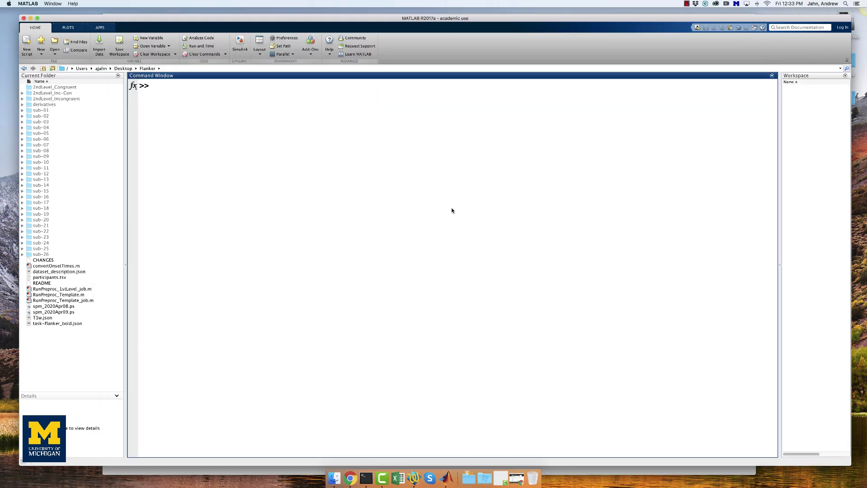
- Move ~/Downloads/WFU_PickAtlas_3.0.5b/* into ~/spm12/toolbox with movefile, then run spm fmri
type("movefile ~/Downloads/")
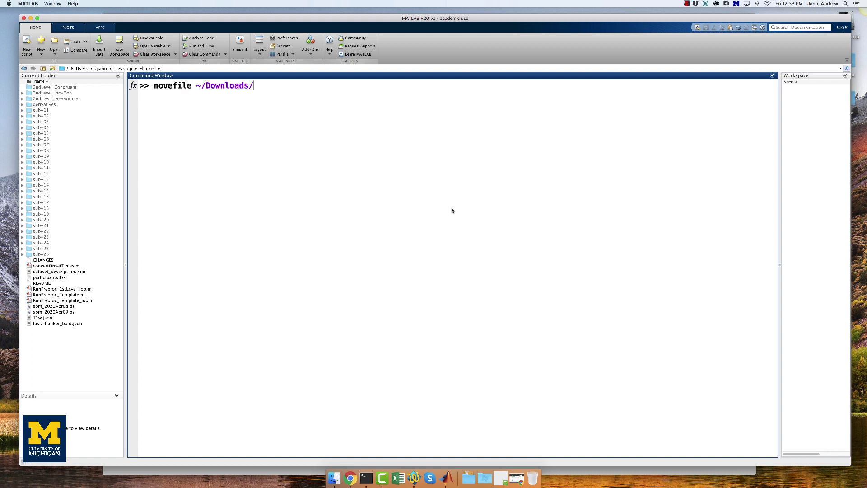
type("WFU")
key("Tab")
key("Return")
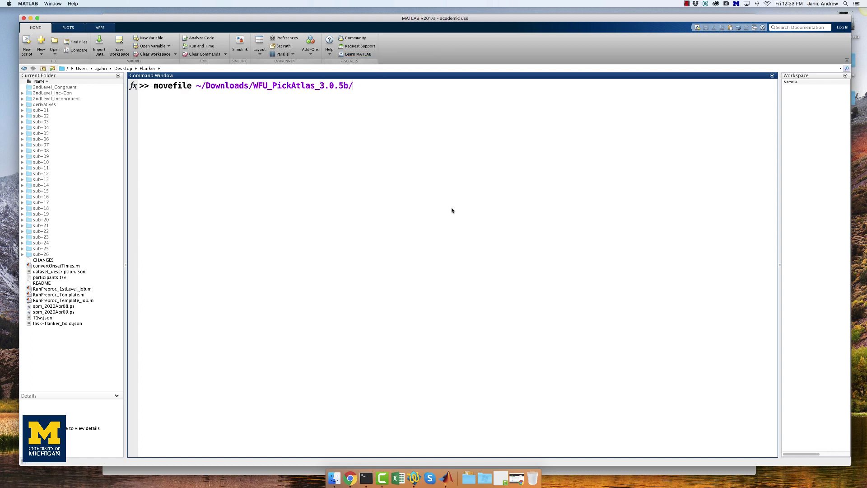
type("* ~/spm12/toolbox")
key("Return")
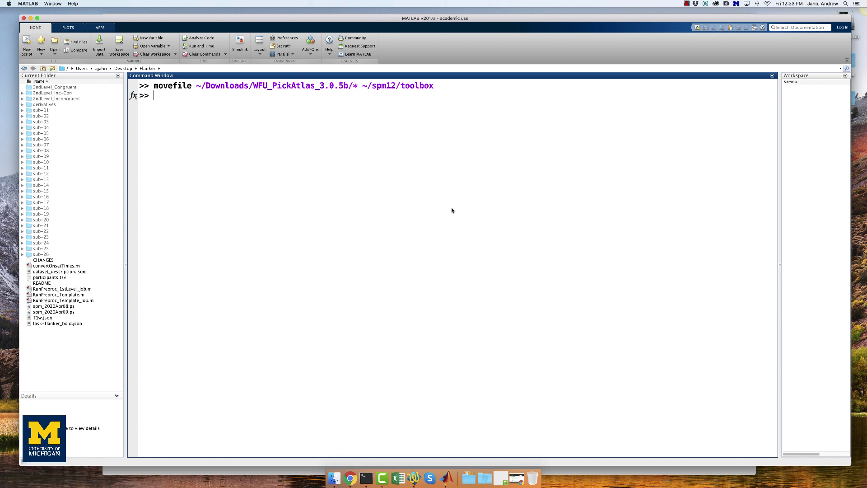
type("spm fmri")
key("Return")
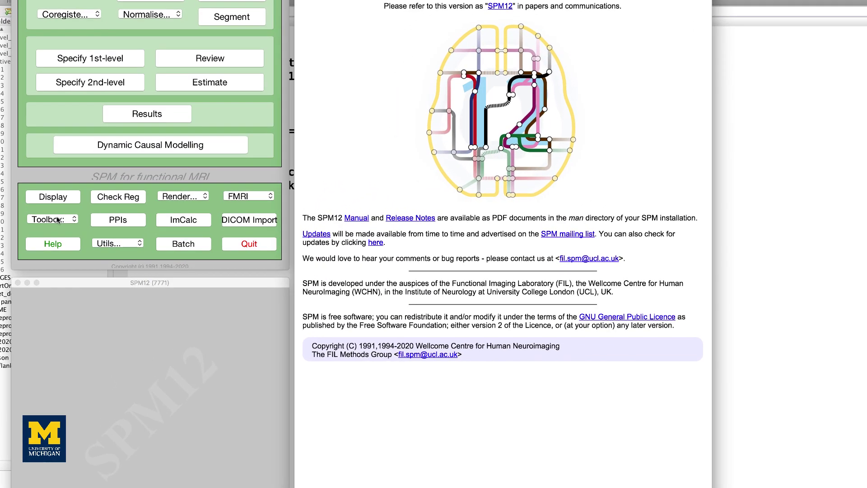
- Launch wfupickatlas from SPM12's Toolbox list and accept the HUMAN ATLAS type
left_click(88, 218)
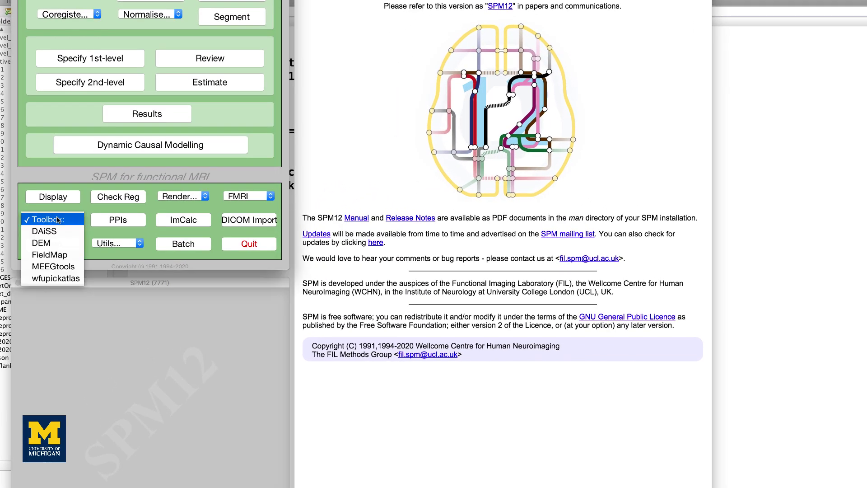
left_click(52, 279)
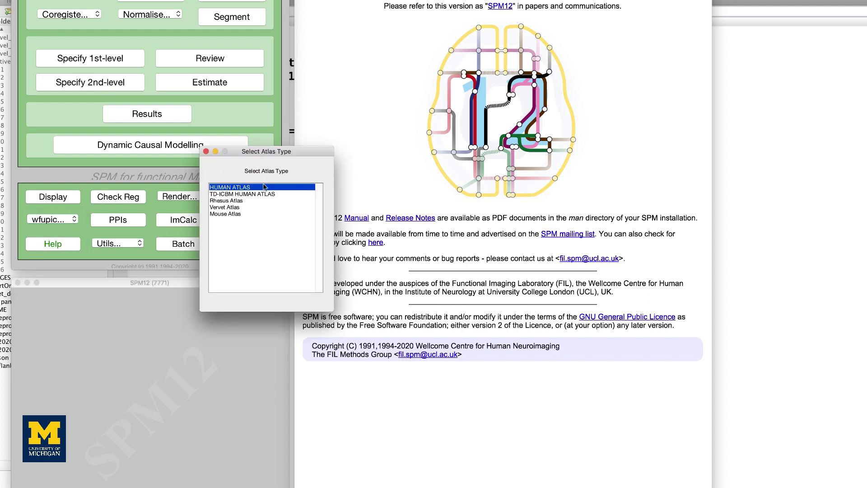
key("Return")
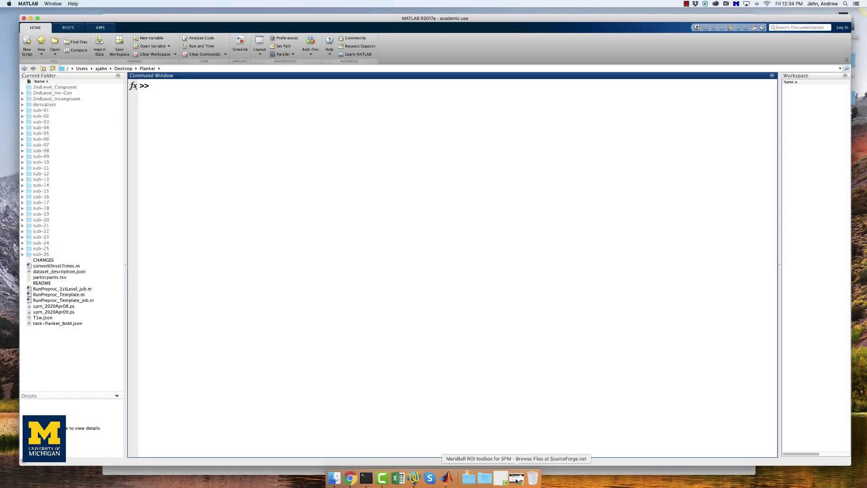
- Download marsbar-0.44.zip from SourceForge's MarsBaR page and open it to extract the files
left_click(517, 478)
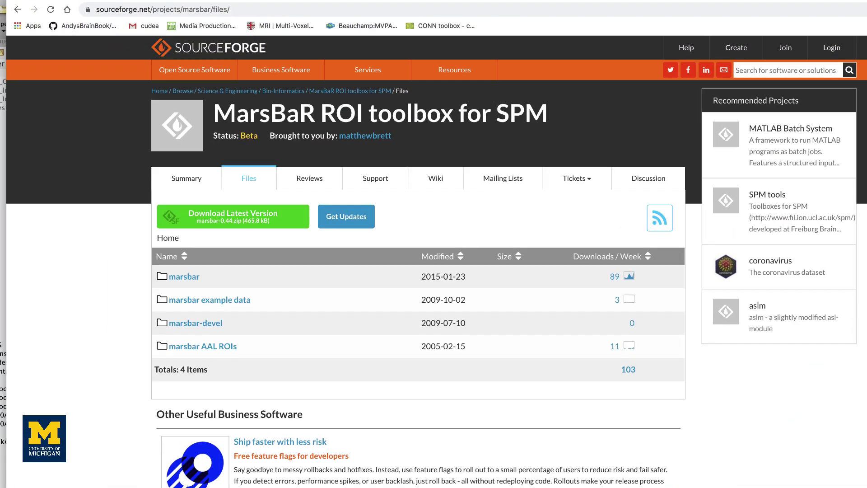
left_click(235, 220)
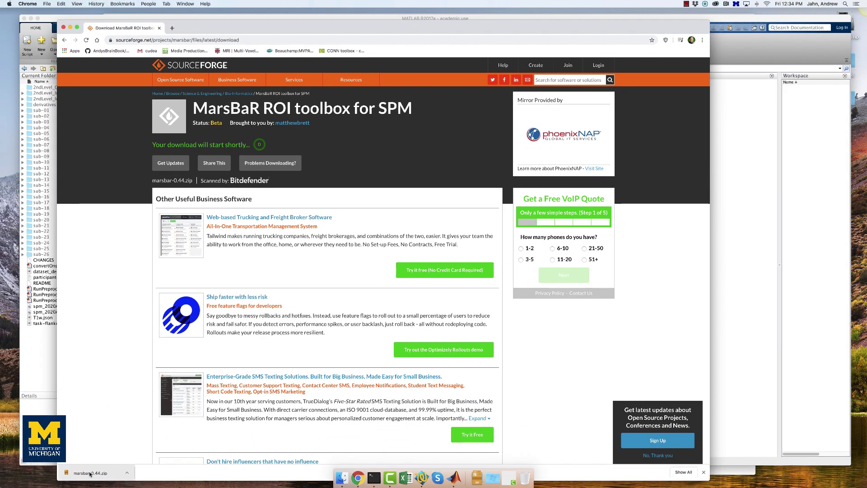
left_click(90, 474)
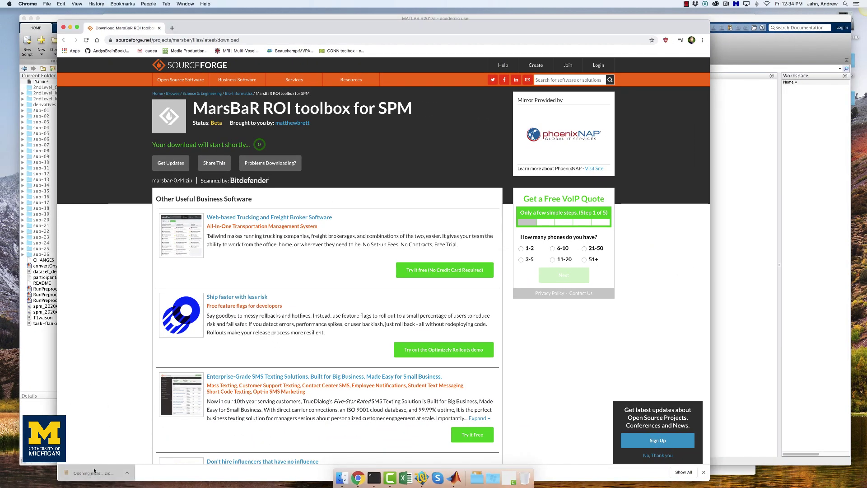
key("super+Tab")
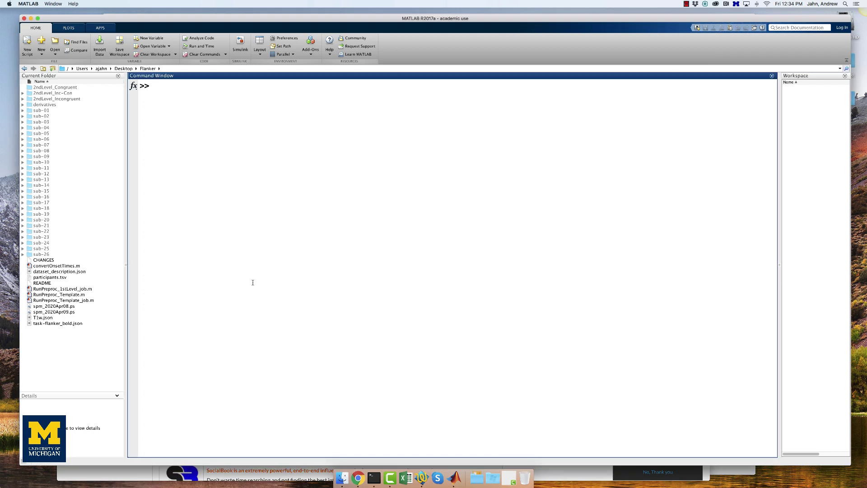
- Change to ~/spm12/toolbox and create a marsbar folder there
type("cd ~")
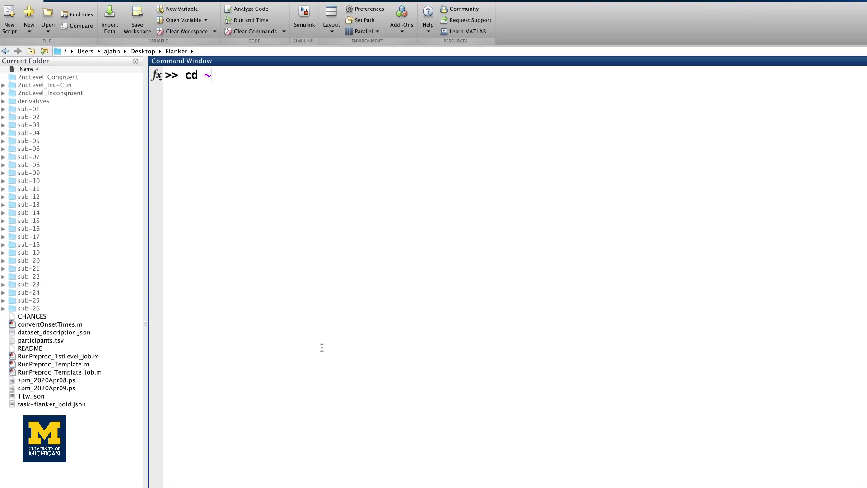
type("/spm12/toolbox")
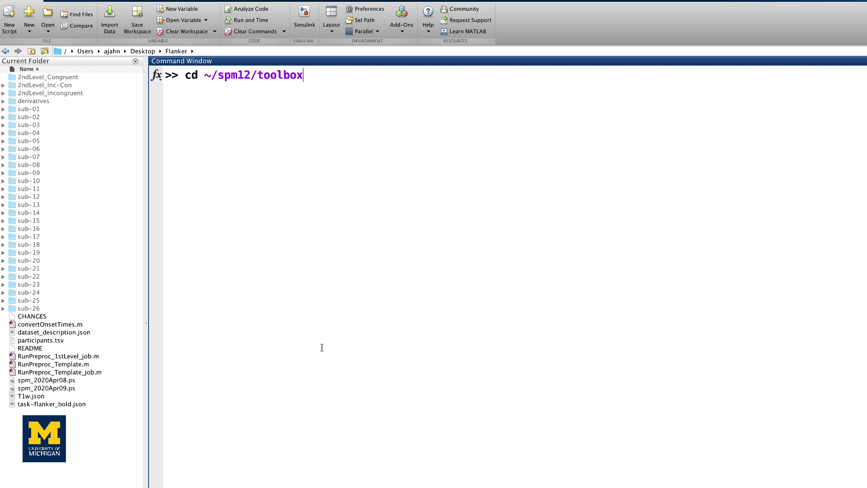
key("Return")
type("mkdir marsbar")
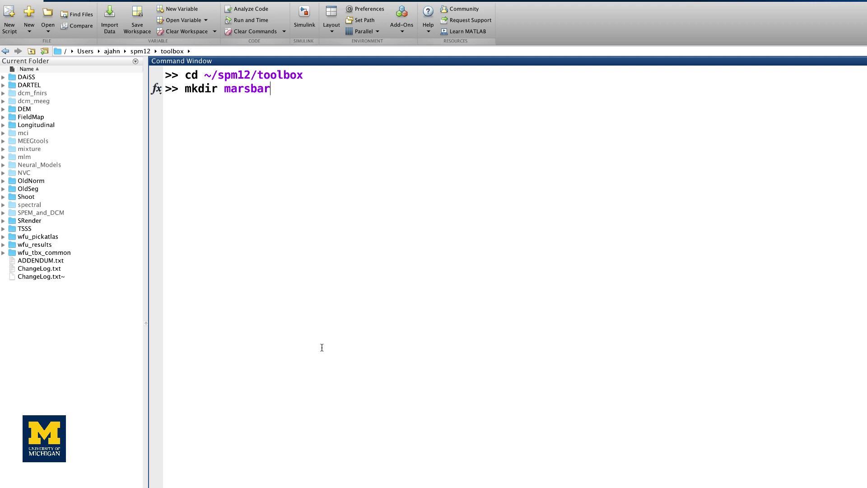
key("Return")
- Move ~/Downloads/marsbar-0.44/* into ~/spm12/toolbox/marsbar with movefile
type("mo")
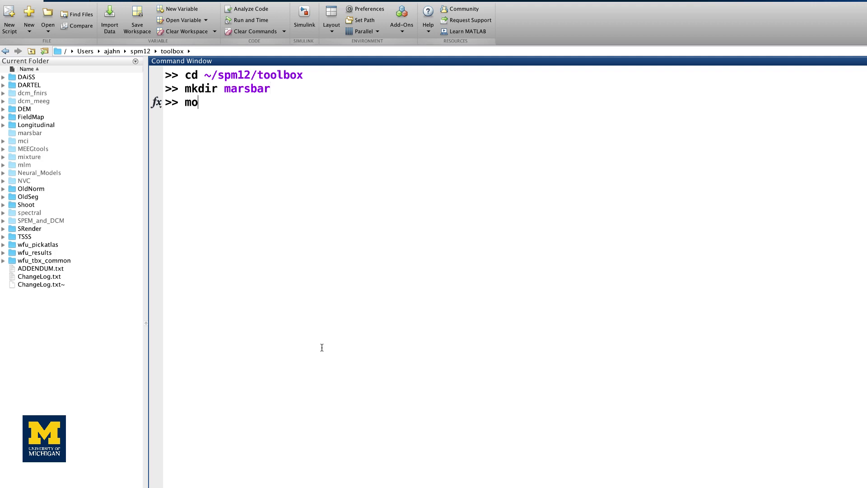
type("vefile ~/Downloads/")
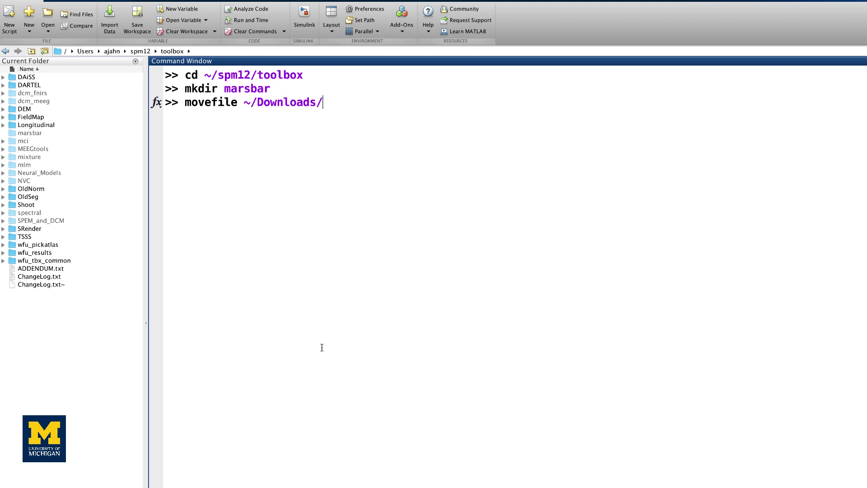
type("mars")
key("Tab")
type("/*")
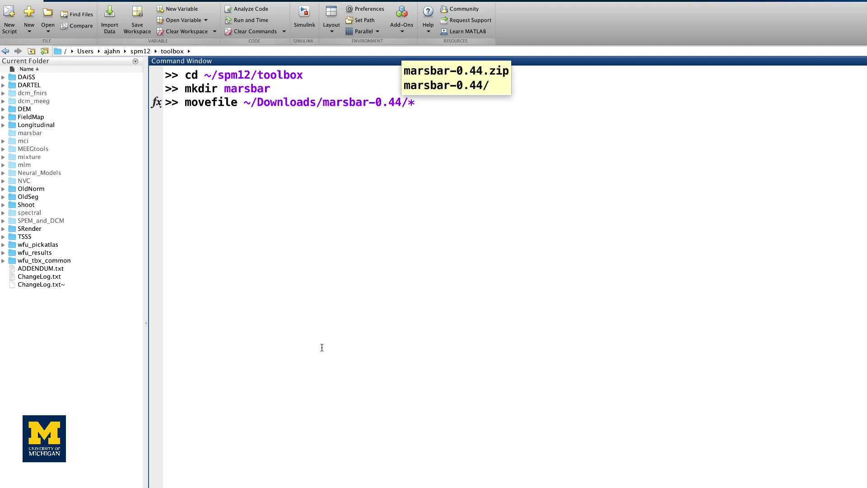
type(" ~/spm12/toolbox/marsbar")
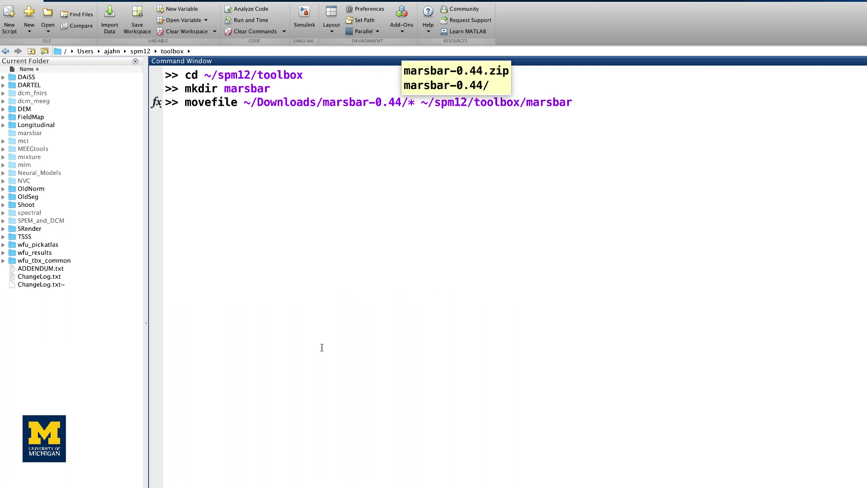
key("Return")
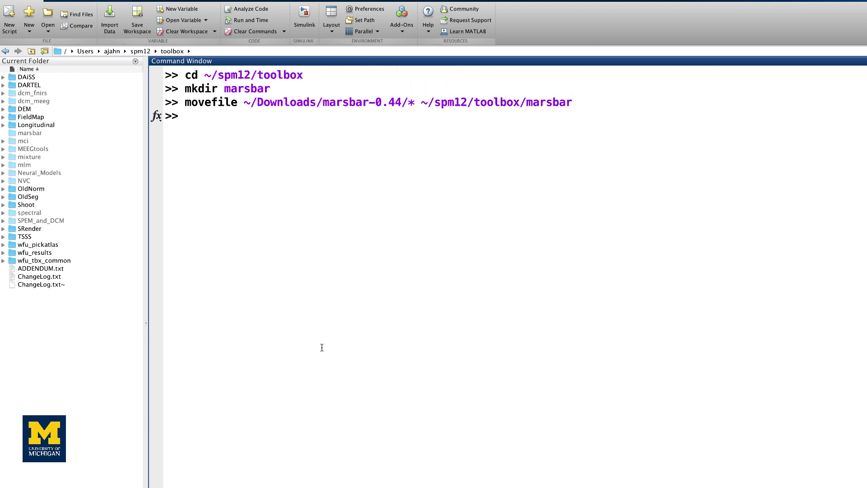
type("spm fmri")
- Restart SPM12 in fMRI mode and launch marsbar from its Toolbox list
key("Return")
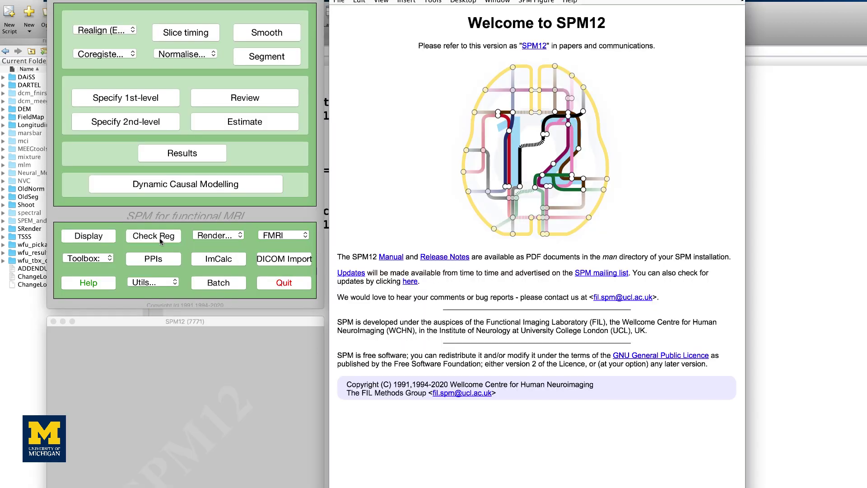
left_click(97, 258)
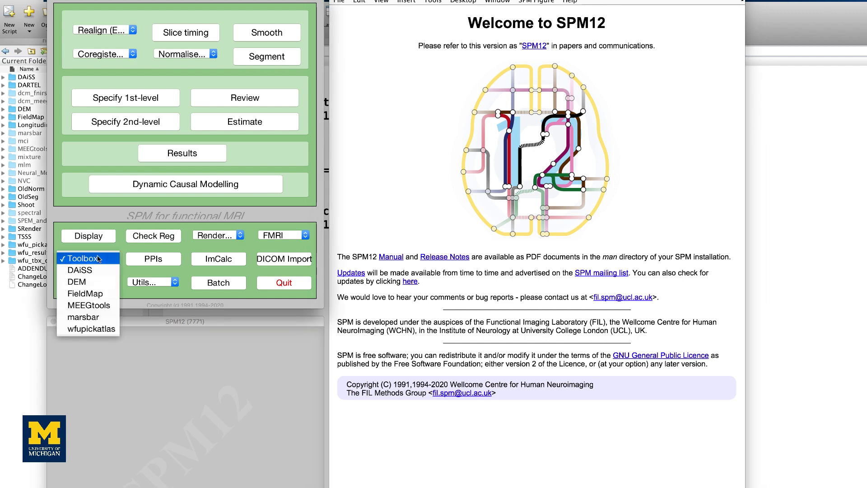
left_click(91, 317)
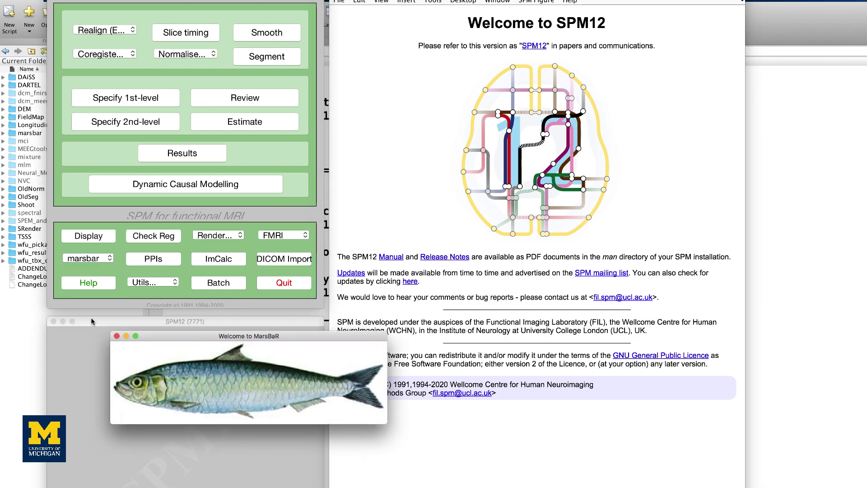